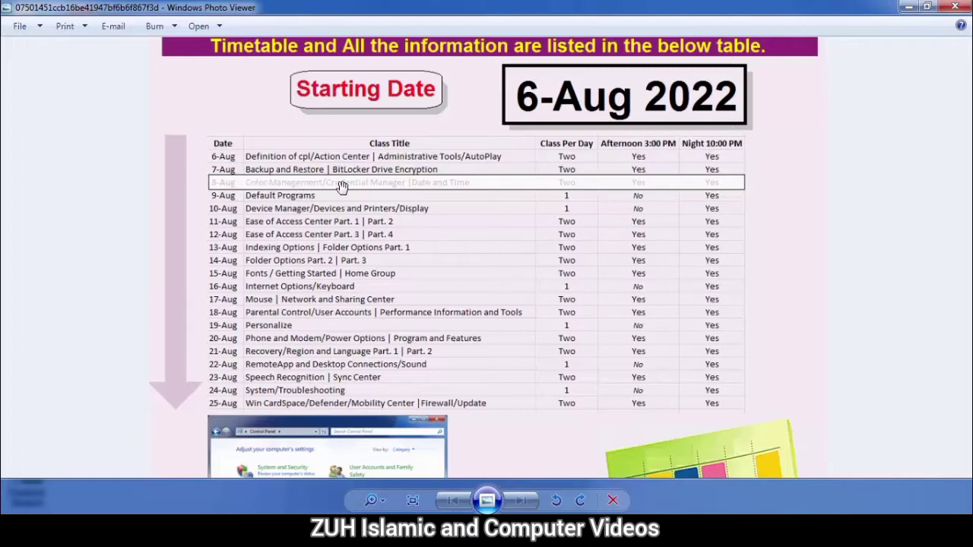
Step: Minimize the class timetable image in Windows Photo Viewer to show the desktop
left_click(909, 7)
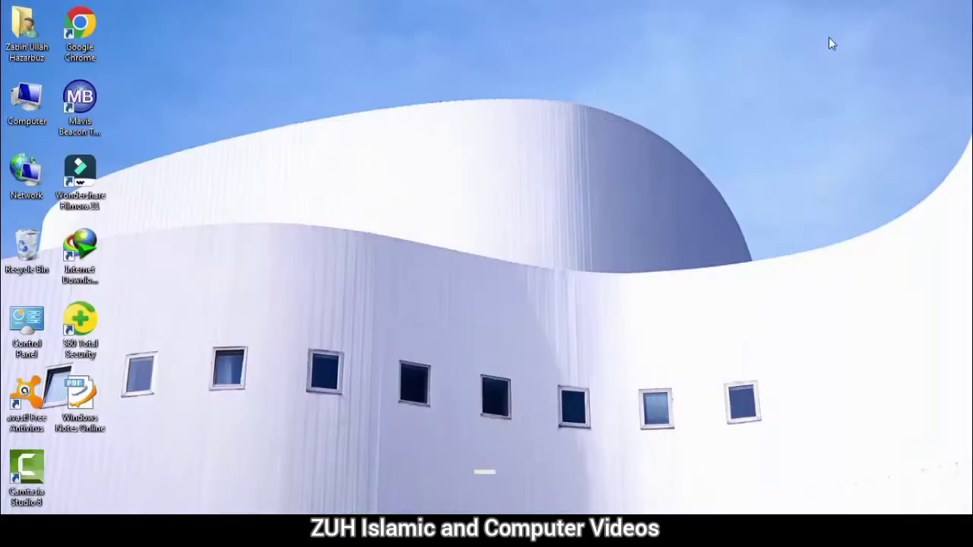
Step: Open Color Management from Control Panel, after dismissing the desktop right-click menu
right_click(357, 167)
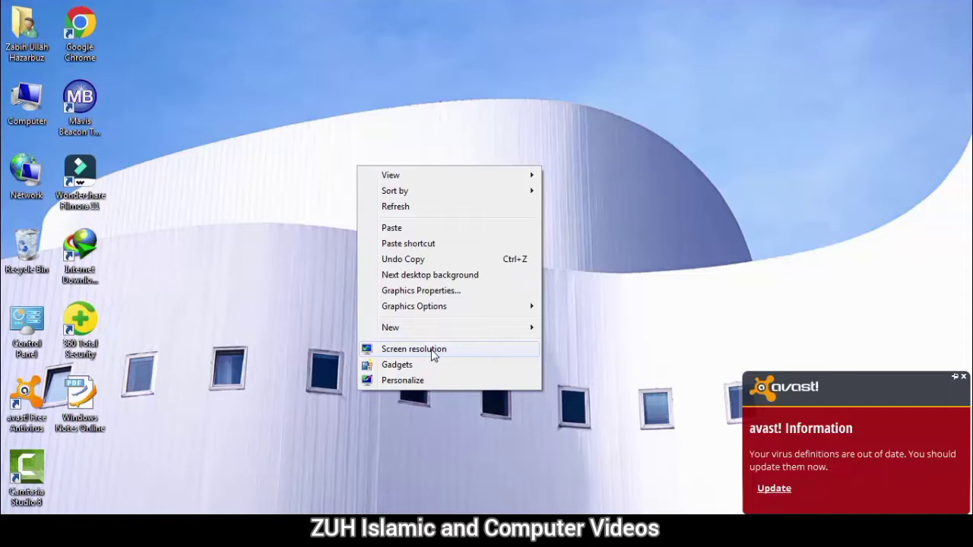
left_click(223, 352)
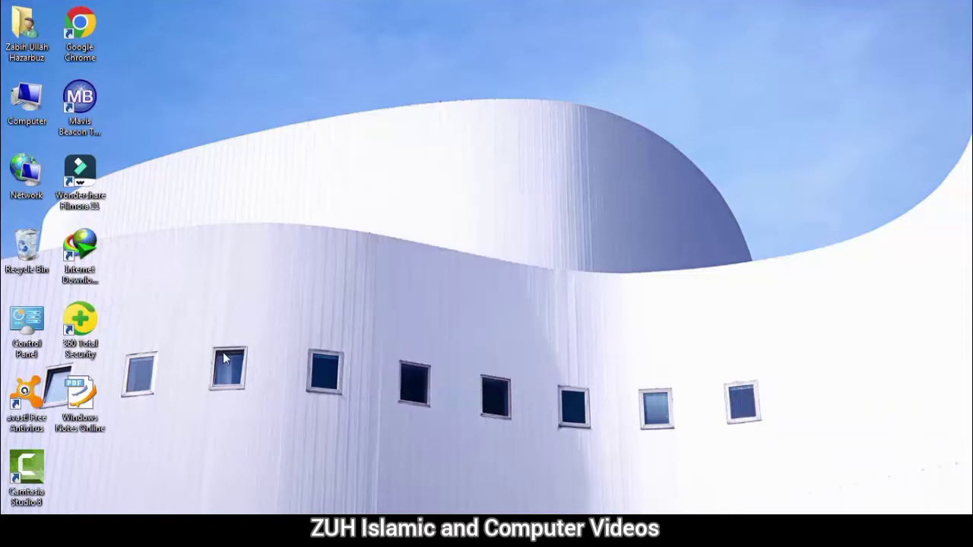
key("super")
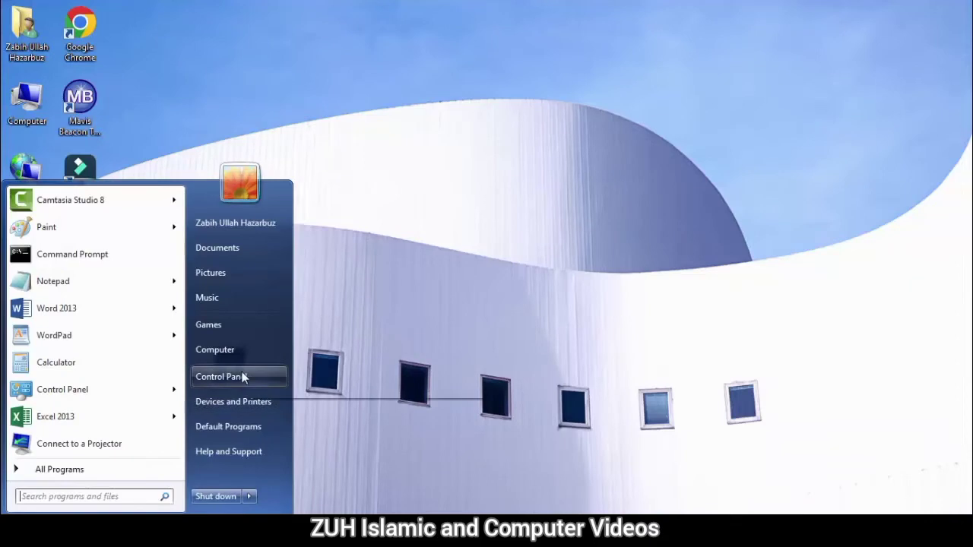
left_click(244, 376)
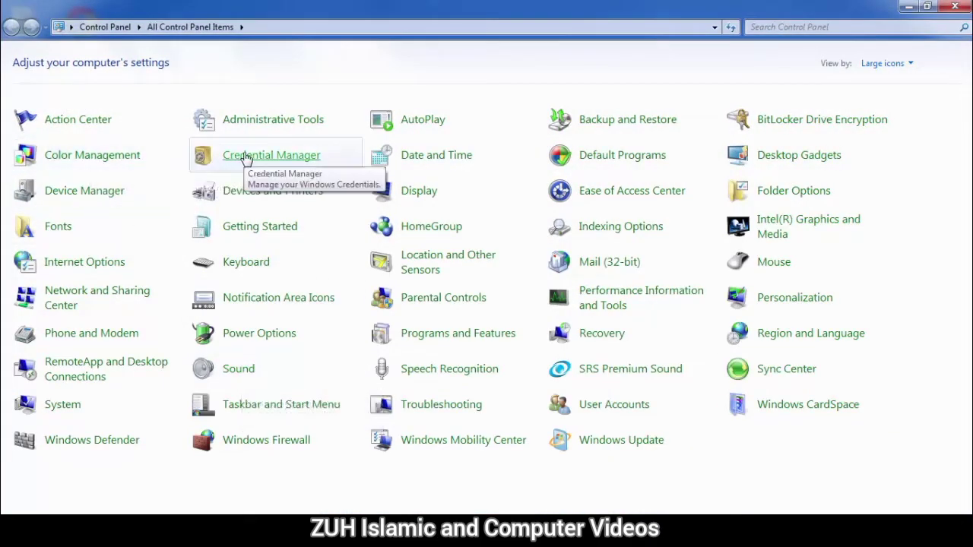
left_click(121, 158)
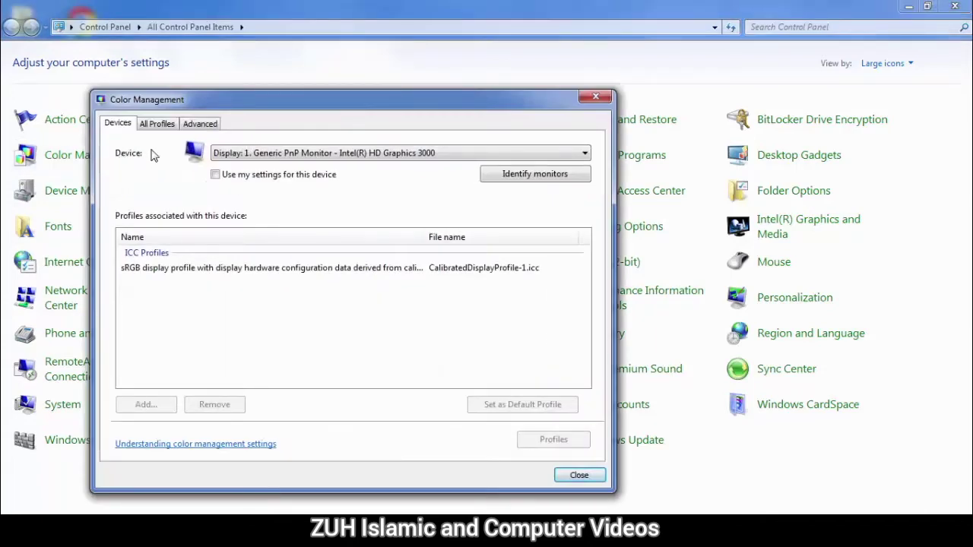
Step: Keep the display as the device, identify monitor 1, and toggle Use my settings
left_click(225, 155)
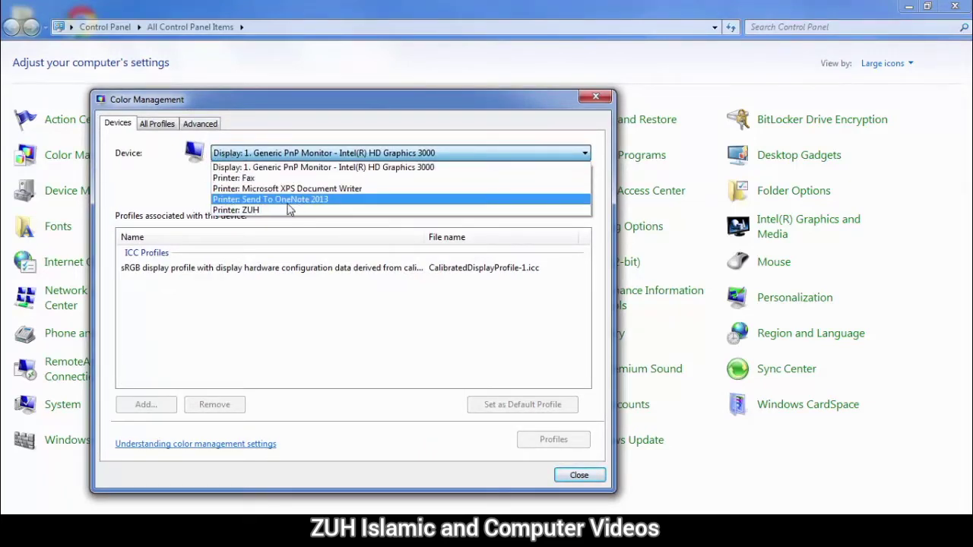
left_click(425, 166)
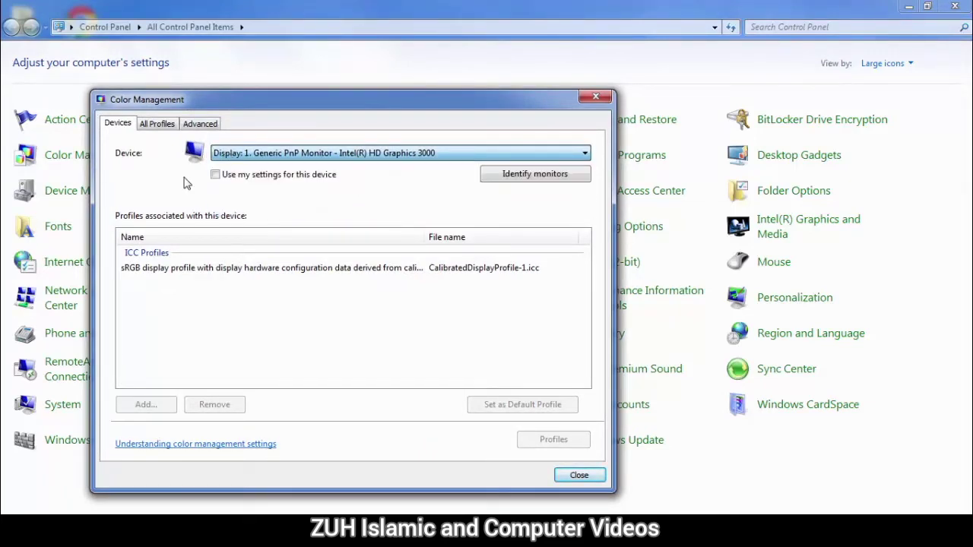
left_click(530, 176)
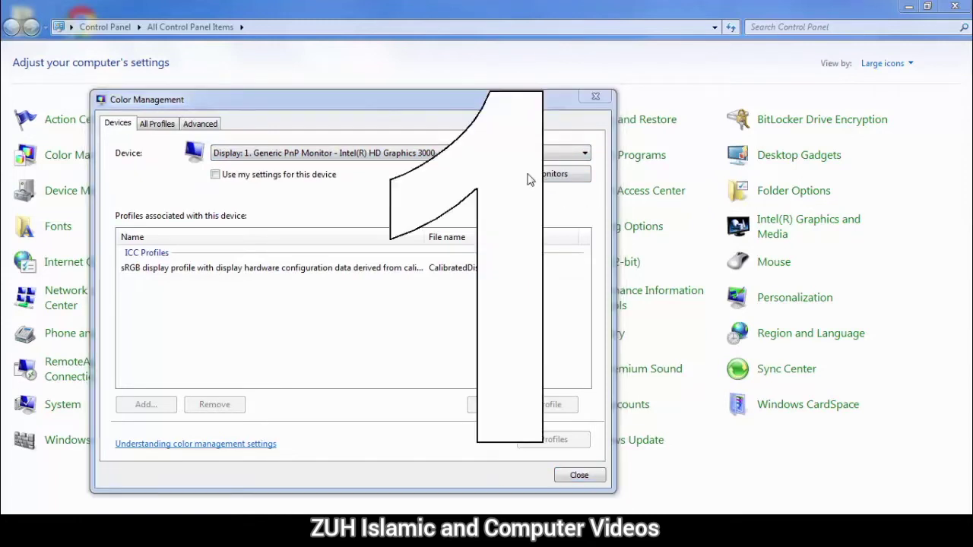
left_click(280, 181)
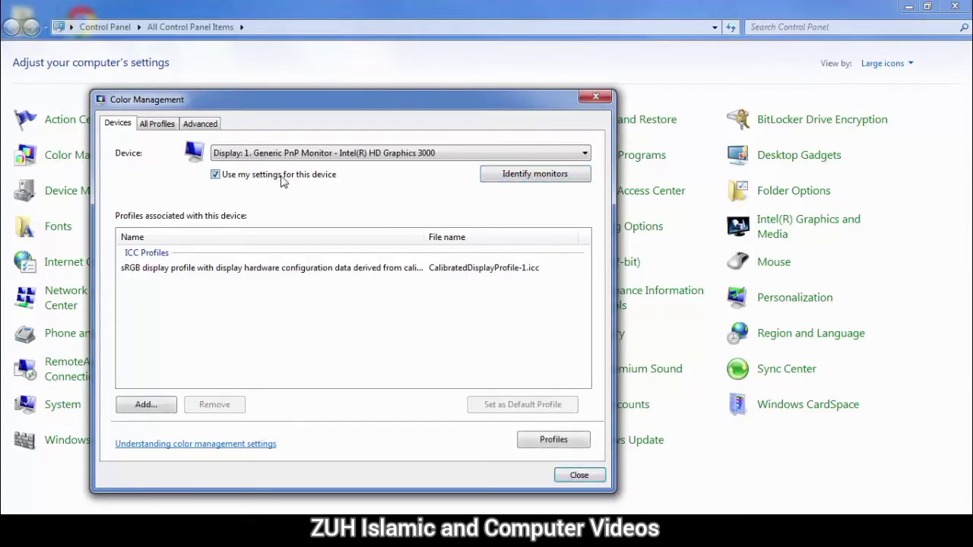
left_click(282, 181)
left_click(281, 177)
Step: View the All Profiles and Advanced tabs, then launch Calibrate display
left_click(157, 124)
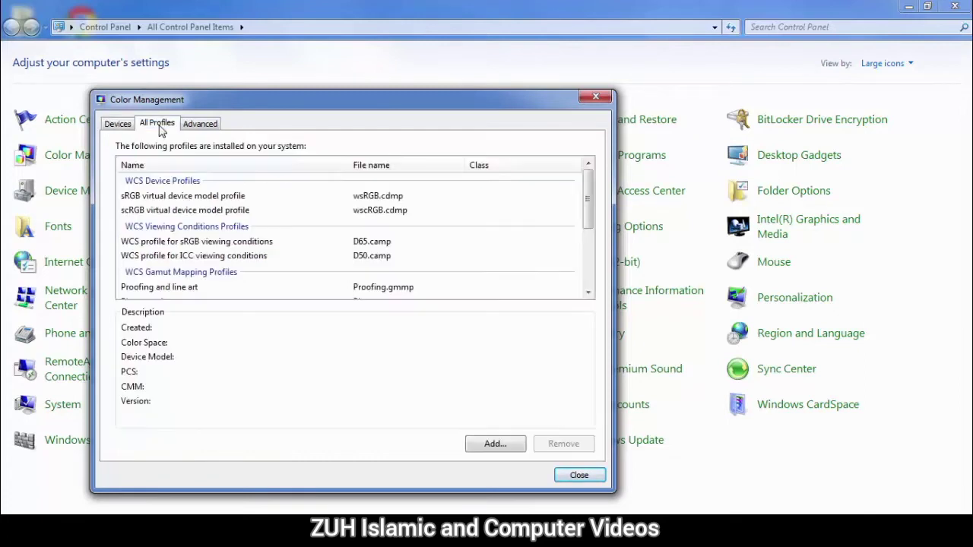
left_click(200, 124)
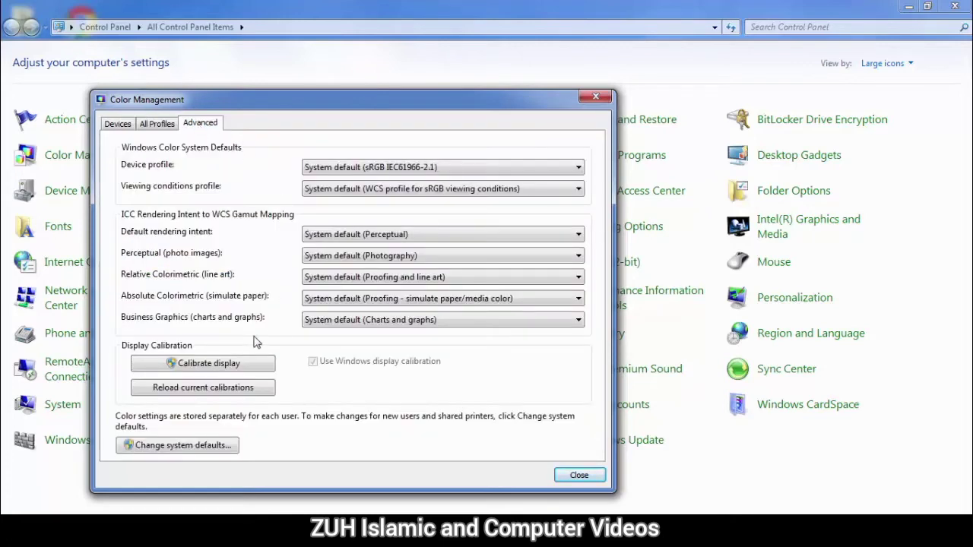
left_click(238, 364)
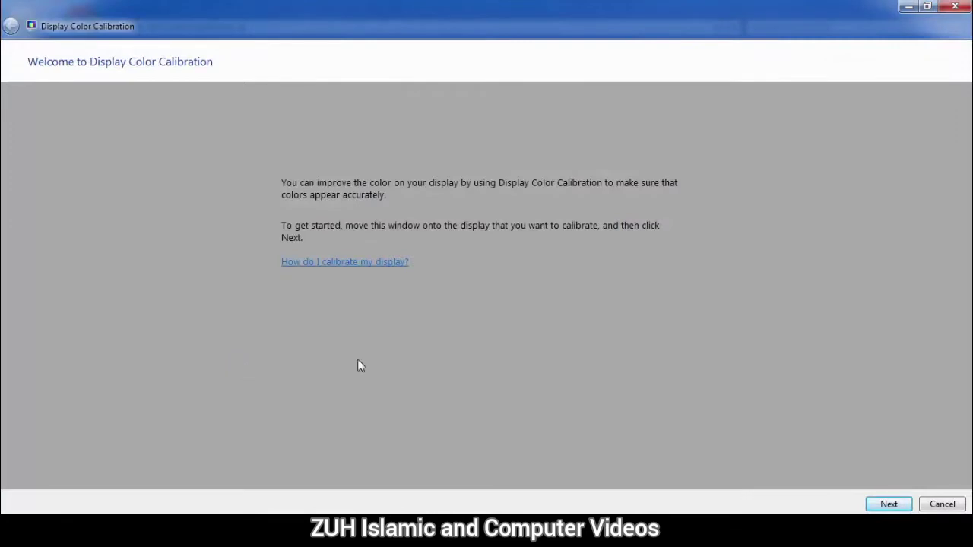
Step: Advance to Adjust gamma and drag the gamma slider down to its minimum
left_click(889, 504)
left_click(889, 504)
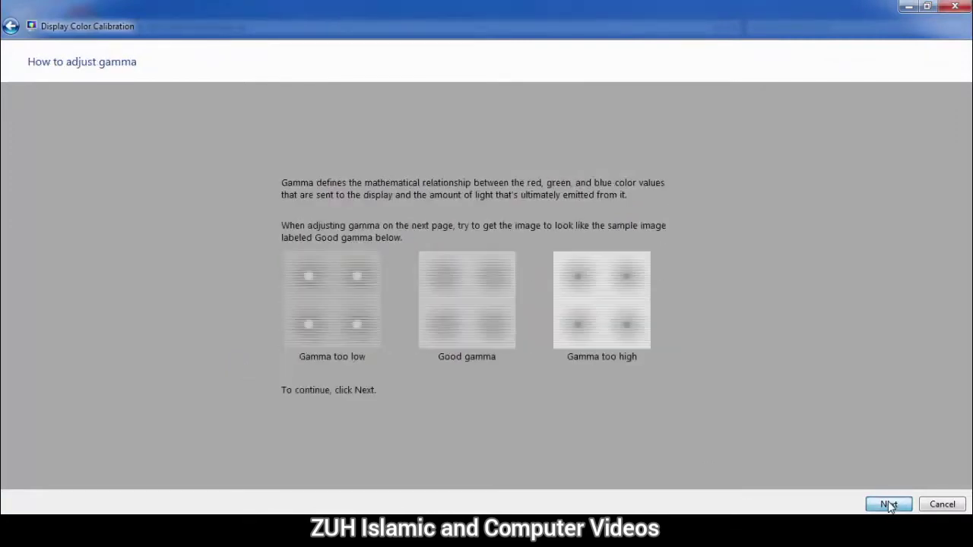
left_click(889, 504)
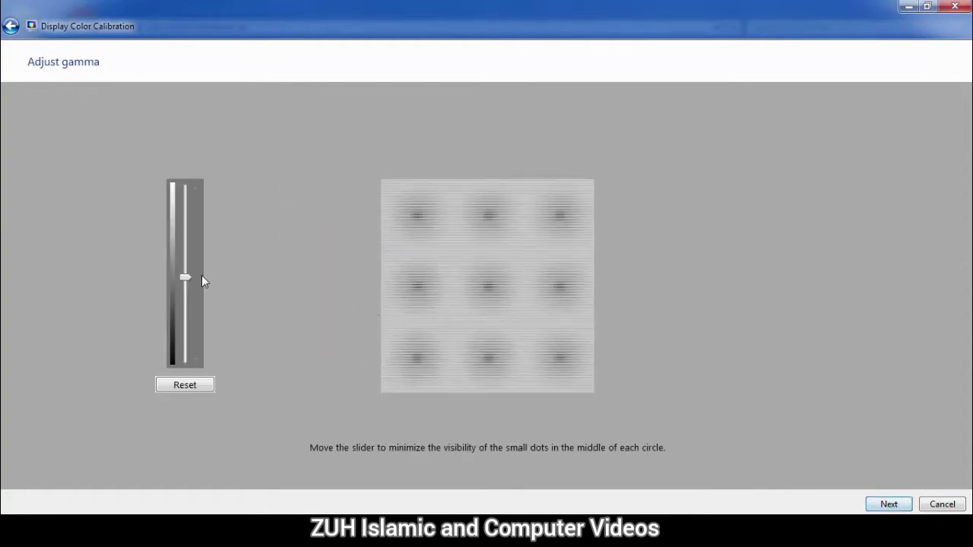
left_click_drag(188, 275, 183, 428)
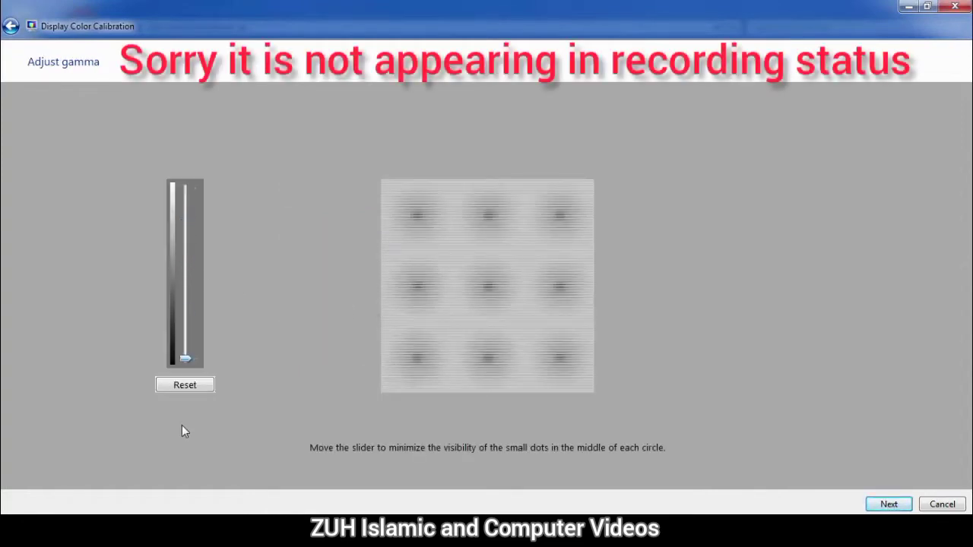
left_click(190, 388)
left_click_drag(184, 277, 184, 357)
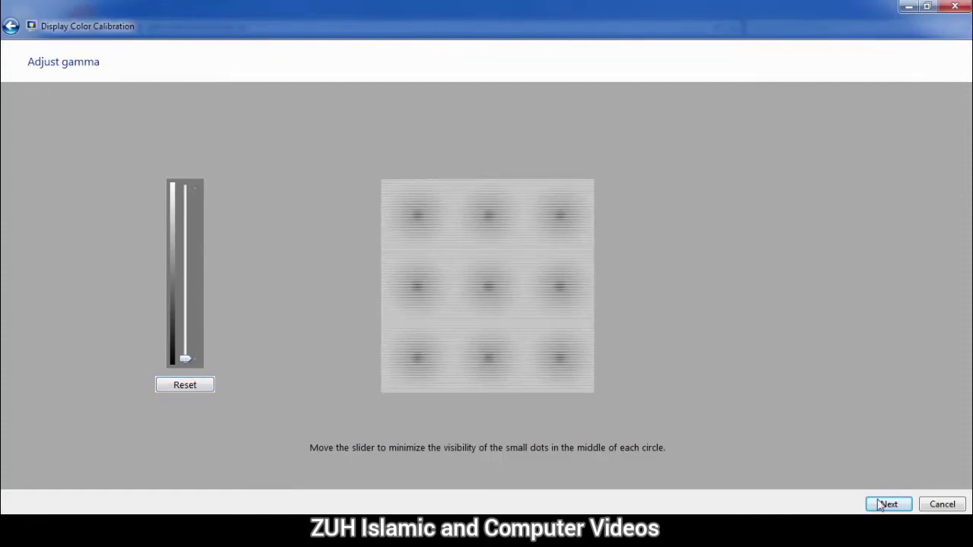
Step: Skip through the brightness and contrast pages to the colour balance page
left_click(883, 505)
left_click(885, 507)
left_click(888, 509)
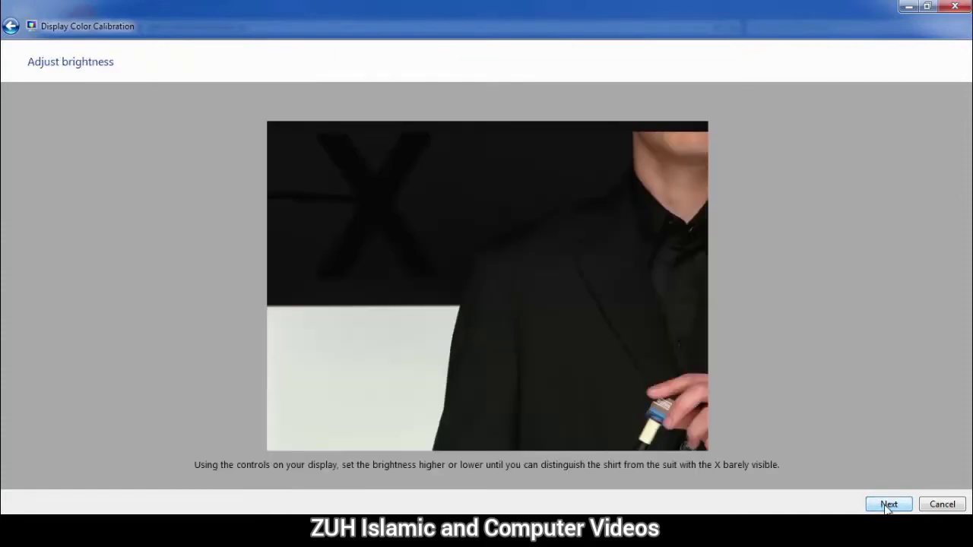
left_click(888, 504)
left_click(888, 505)
left_click(888, 505)
left_click(888, 505)
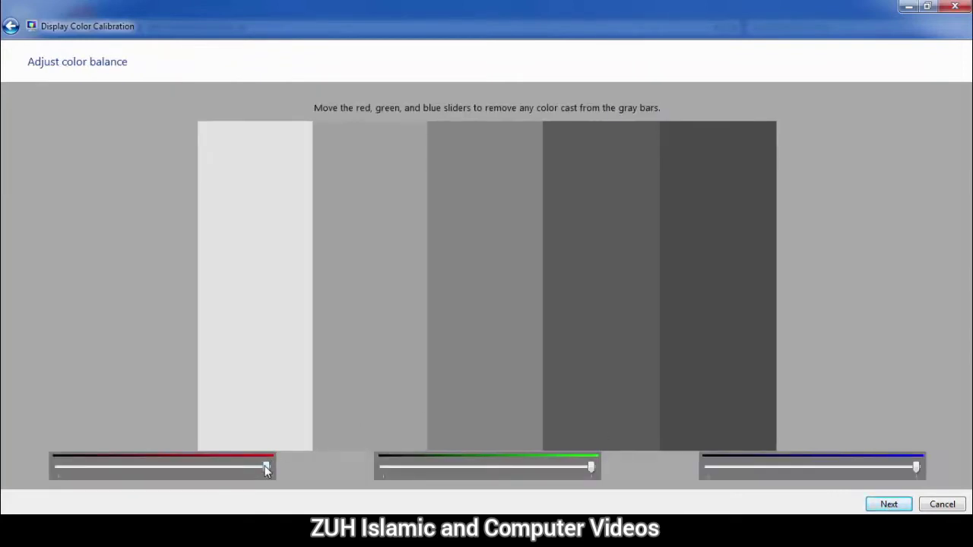
Step: Lower the red, green and blue sliders and save the calibration, launching ClearType Tuner
mouse_move(266, 469)
left_mouse_down()
mouse_move(225, 468)
mouse_move(274, 469)
left_mouse_up()
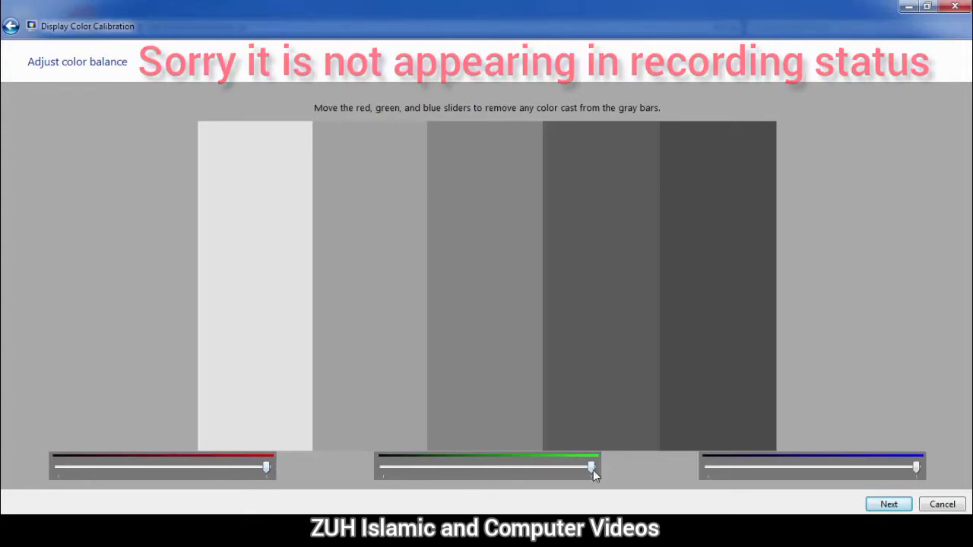
left_click_drag(593, 470, 612, 471)
left_click_drag(918, 468, 778, 471)
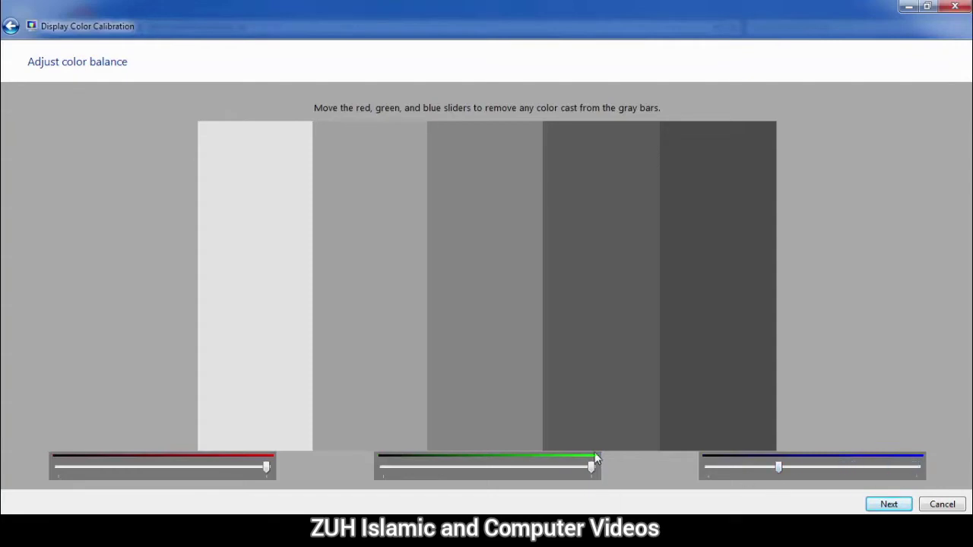
left_click_drag(590, 466, 525, 466)
left_click_drag(266, 469, 207, 475)
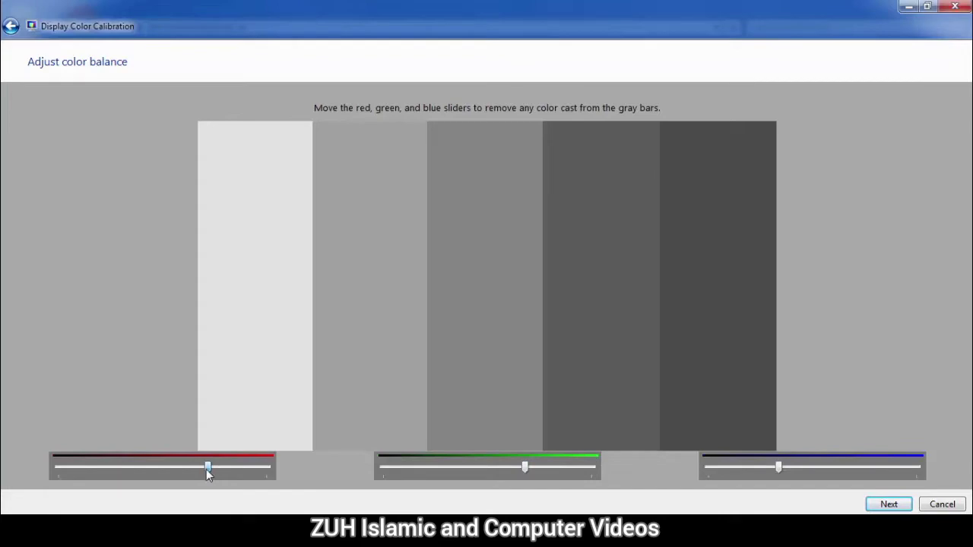
left_click(887, 506)
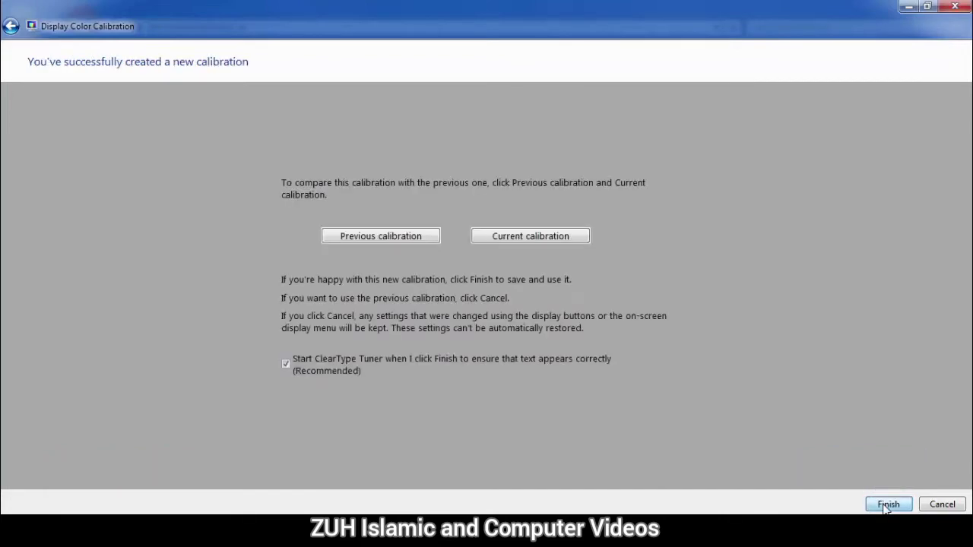
left_click(886, 506)
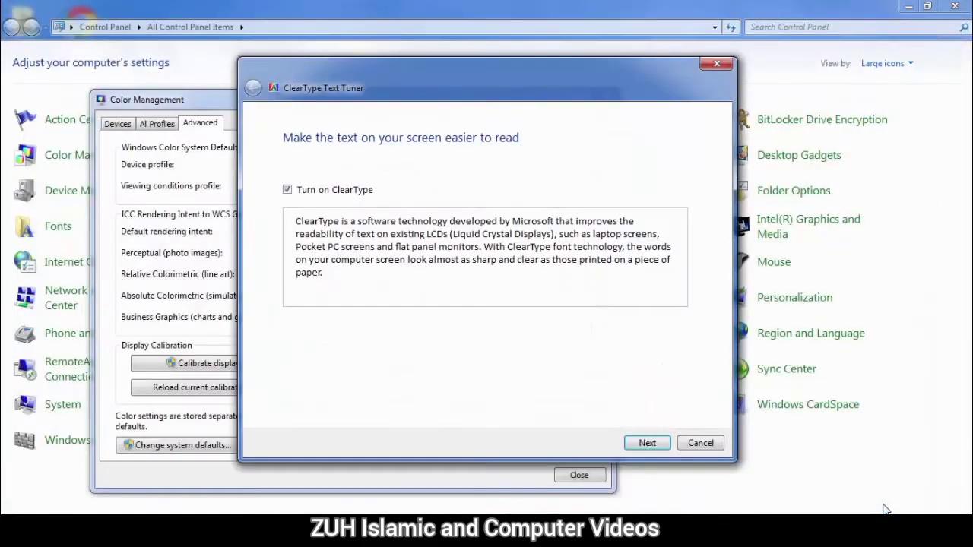
Step: Close the Control Panel window and leave ClearType turned on in the tuner
left_click(956, 7)
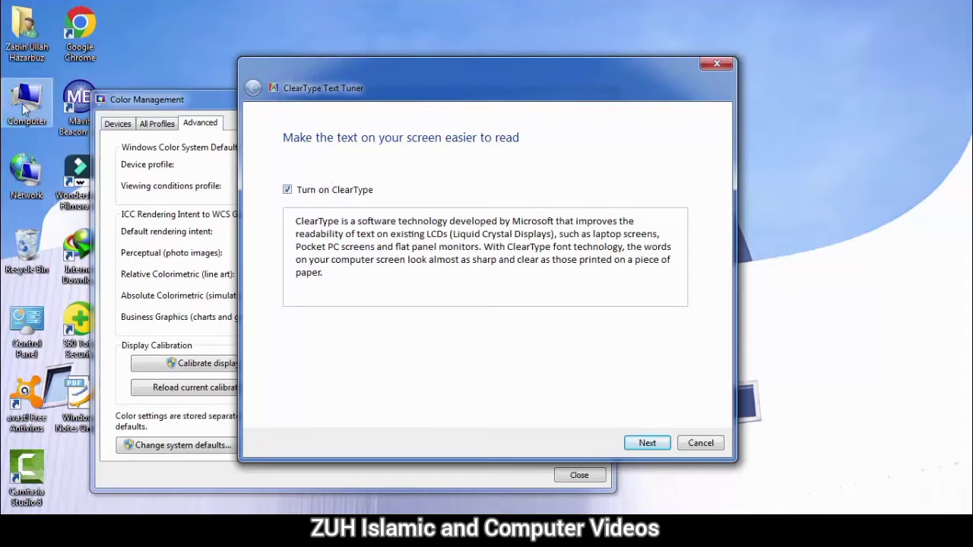
left_click(288, 190)
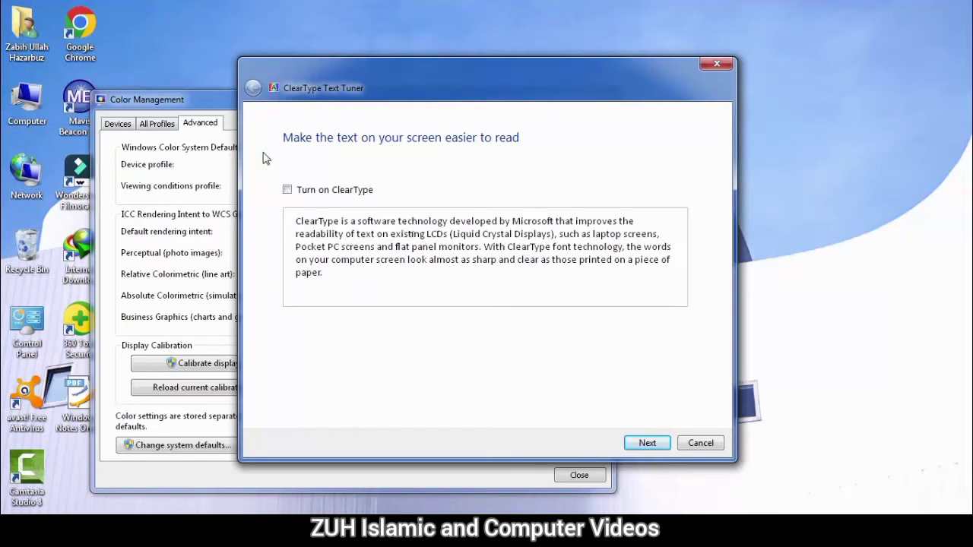
left_click(288, 190)
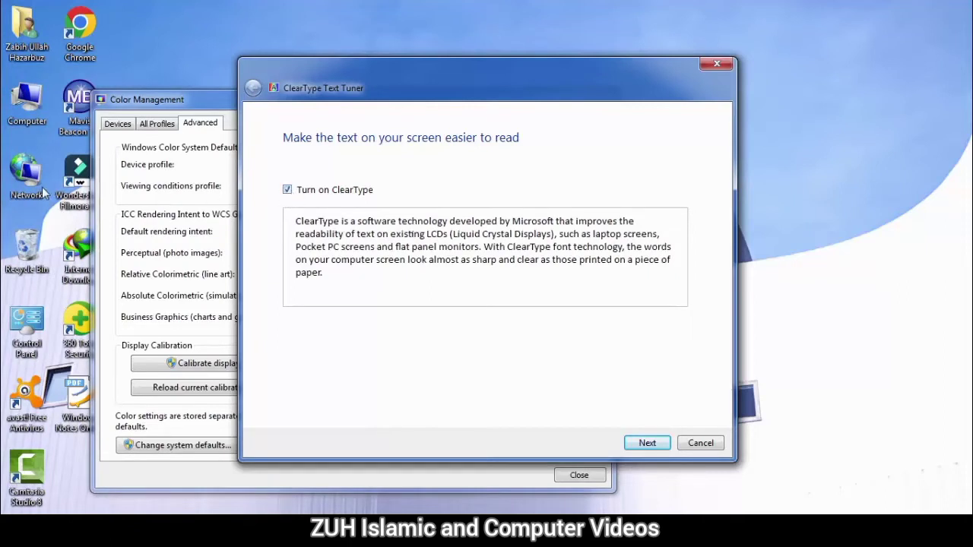
left_click(304, 193)
left_click(304, 193)
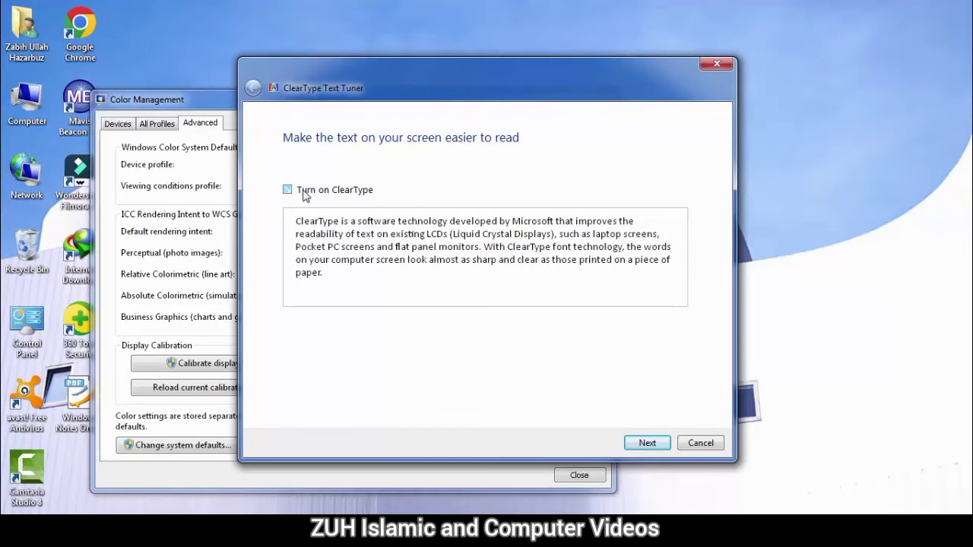
left_click(304, 193)
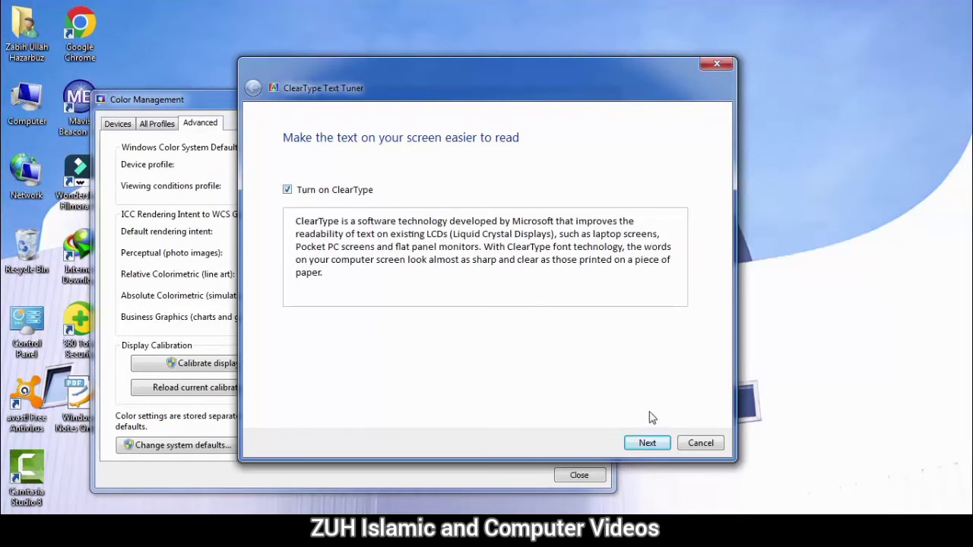
Step: Pick the left sample on page 1 and the top-middle sample on page 2
left_click(649, 444)
left_click(650, 444)
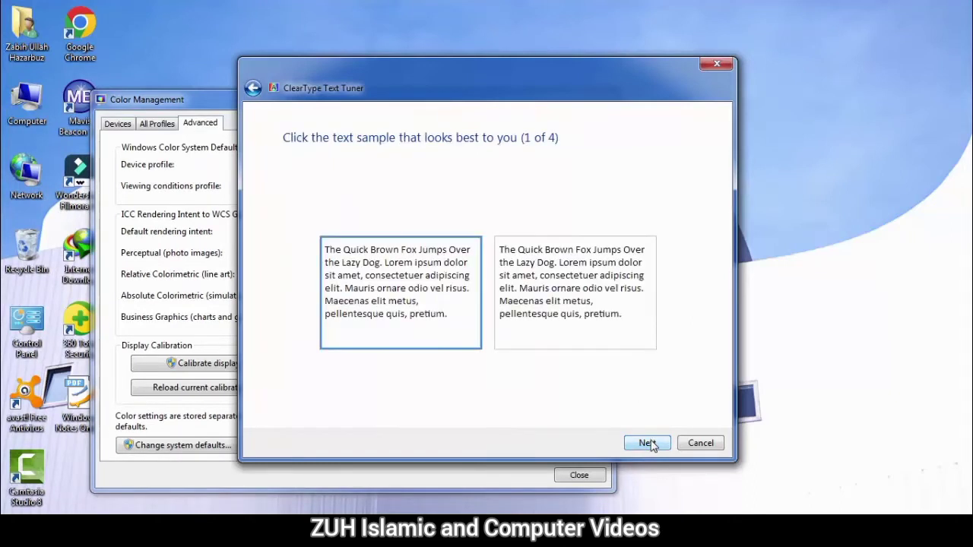
left_click(511, 302)
left_click(435, 283)
left_click(647, 443)
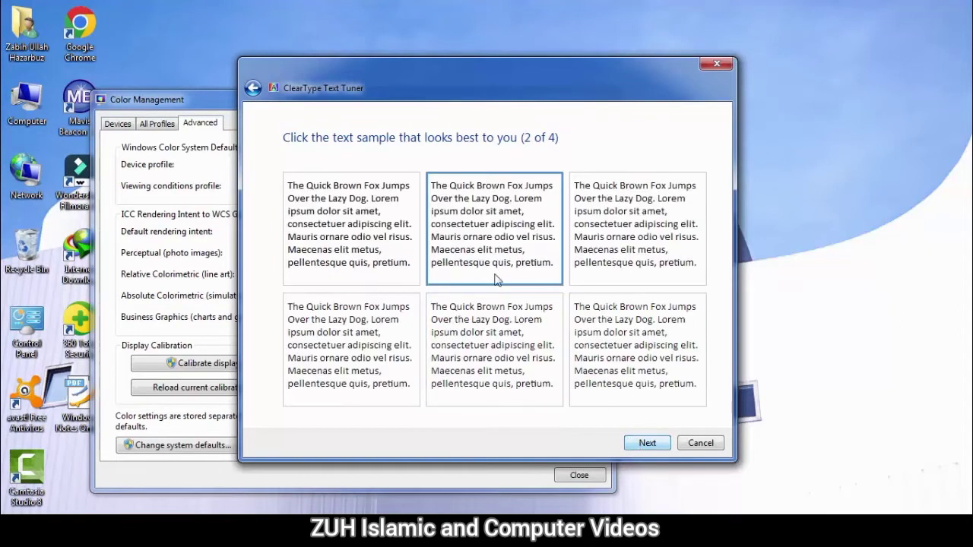
left_click(630, 372)
left_click(403, 237)
left_click(492, 222)
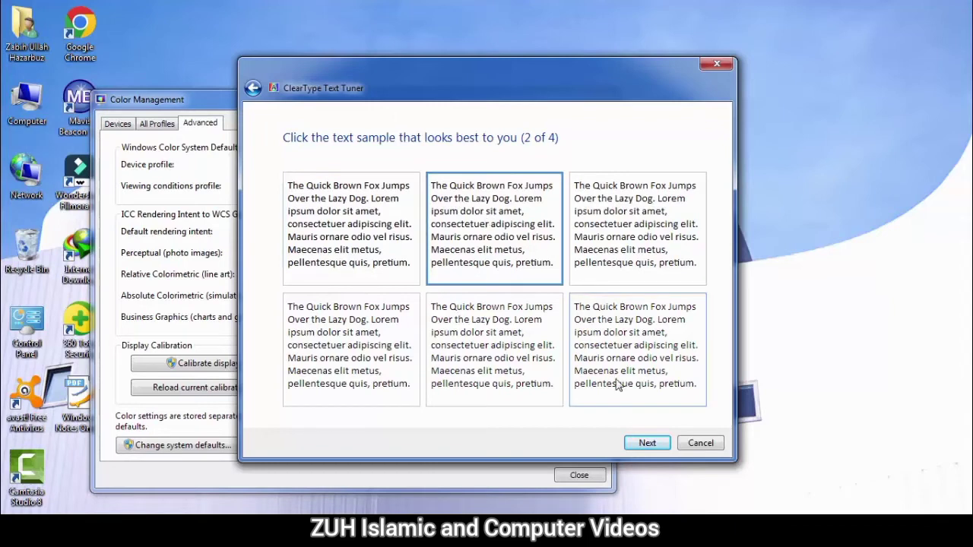
Step: Pick the left sample on page 3, accept page 4, and finish ClearType tuning
left_click(642, 443)
left_click(444, 277)
left_click(599, 281)
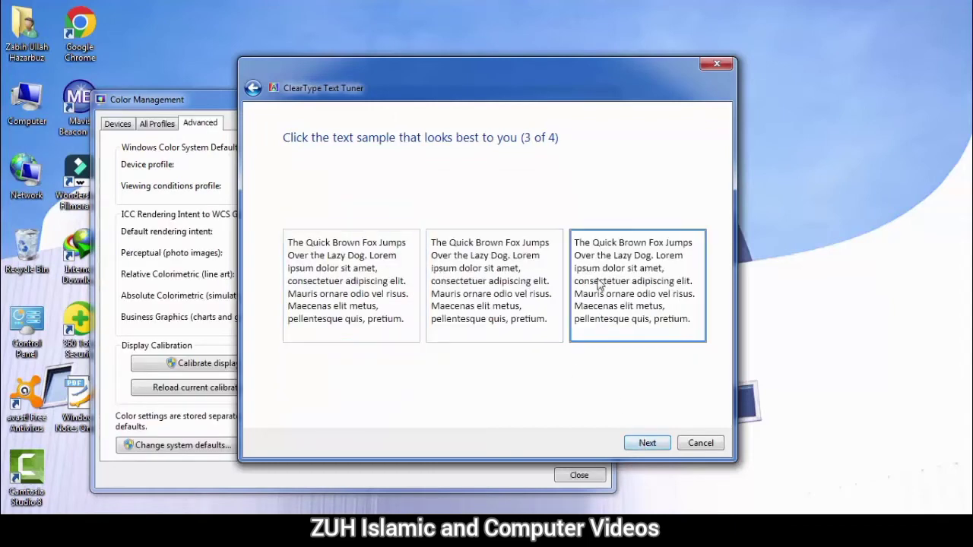
left_click(471, 272)
left_click(393, 273)
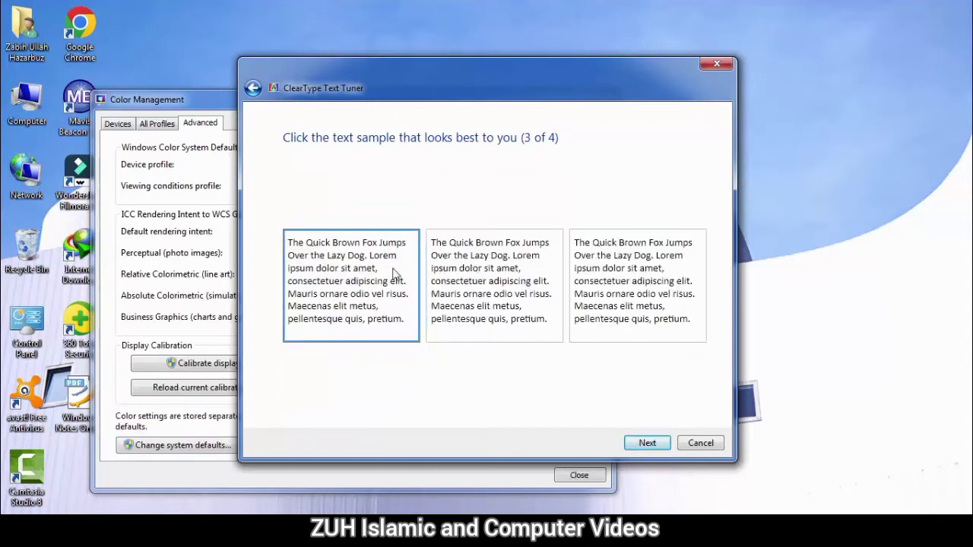
left_click(648, 443)
left_click(649, 443)
left_click(649, 445)
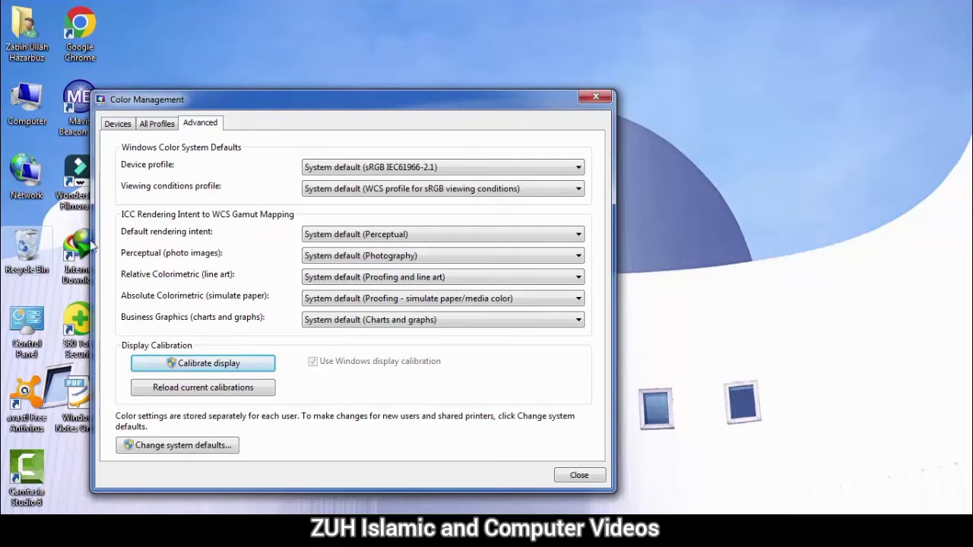
Step: Move Color Management to the top and rerun display calibration through colour balance
left_click_drag(513, 108, 707, 23)
left_click(422, 278)
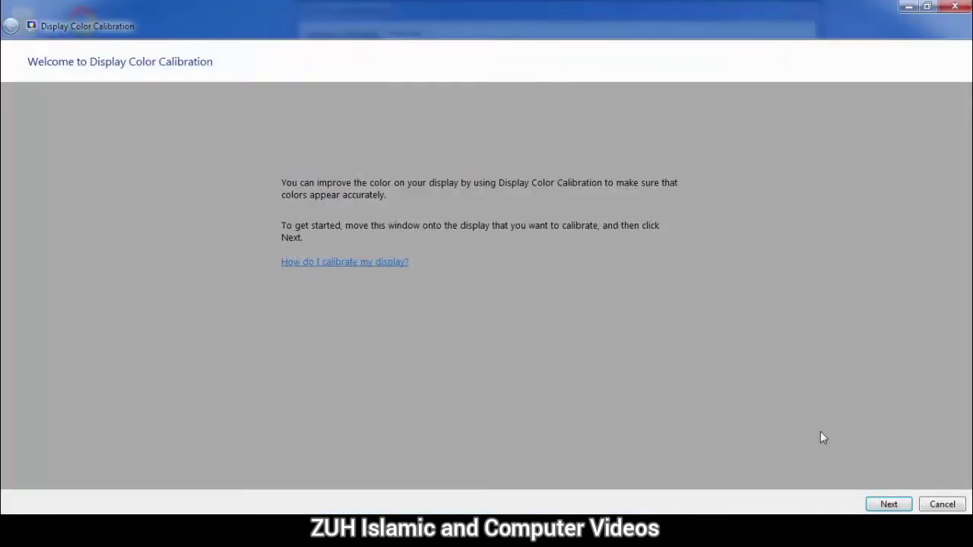
left_click(891, 505)
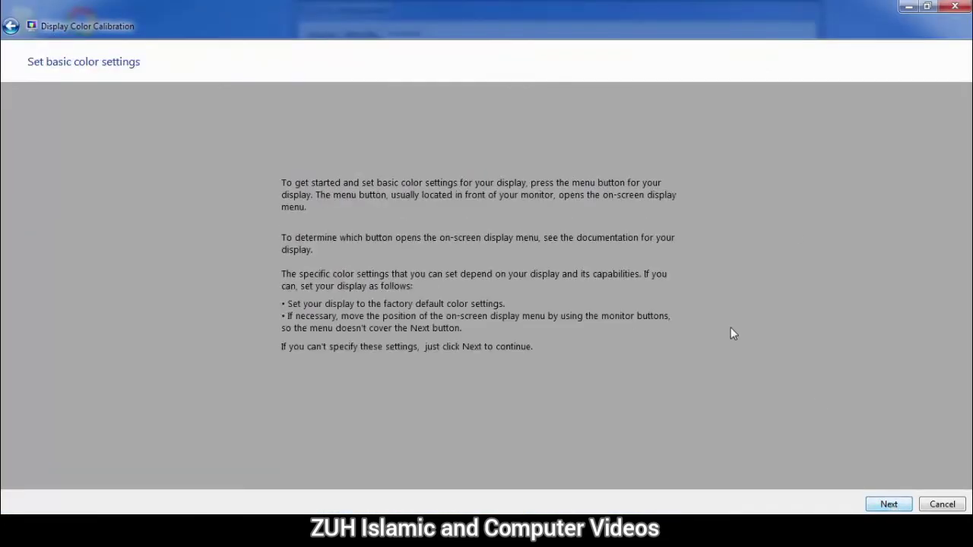
left_click(888, 505)
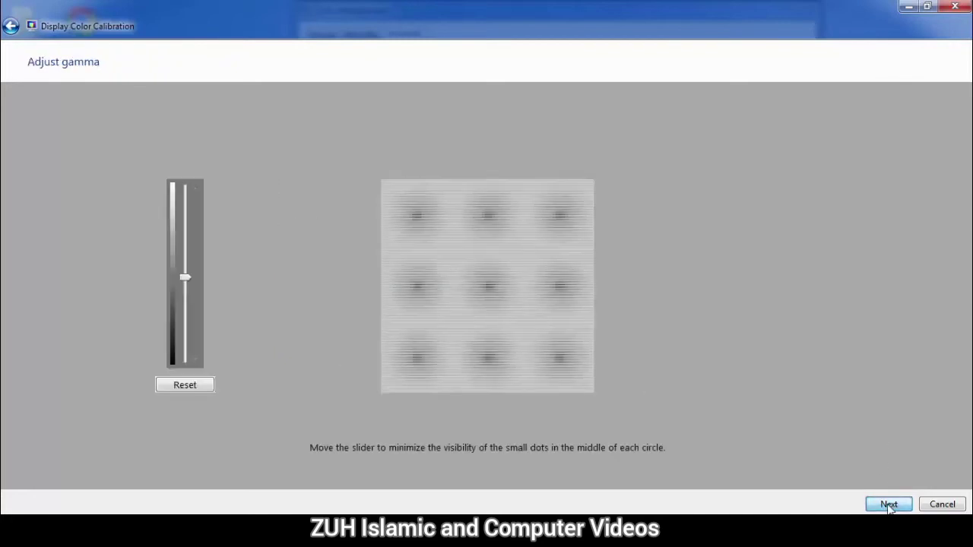
left_click(889, 505)
left_click(889, 505)
left_click(888, 505)
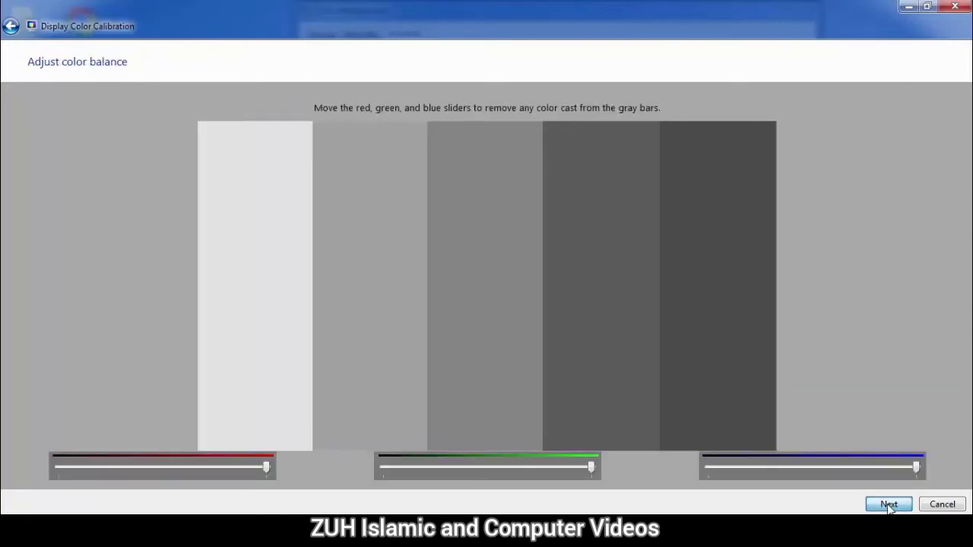
left_click(888, 505)
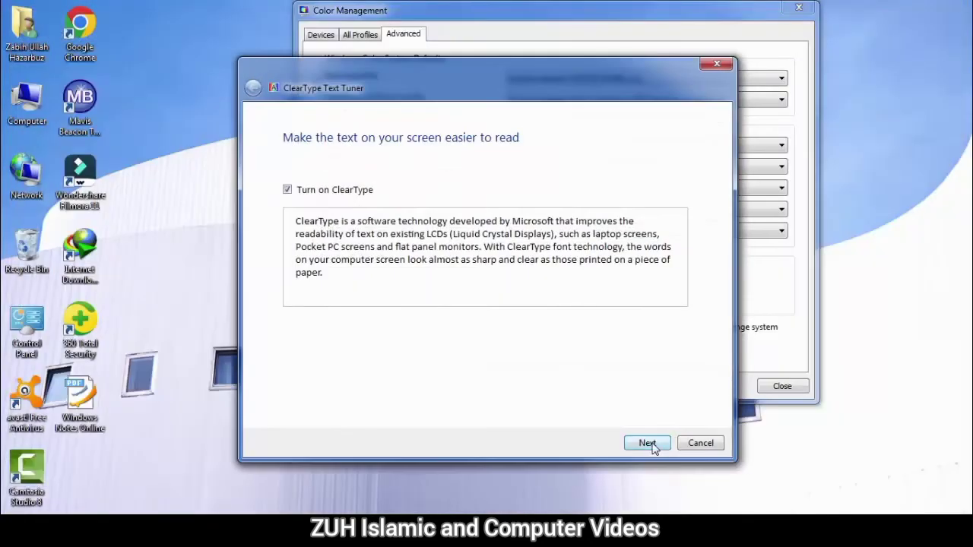
Step: Continue into ClearType tuning, close Color Management, and bring up the Start menu
left_click(646, 443)
left_click(647, 443)
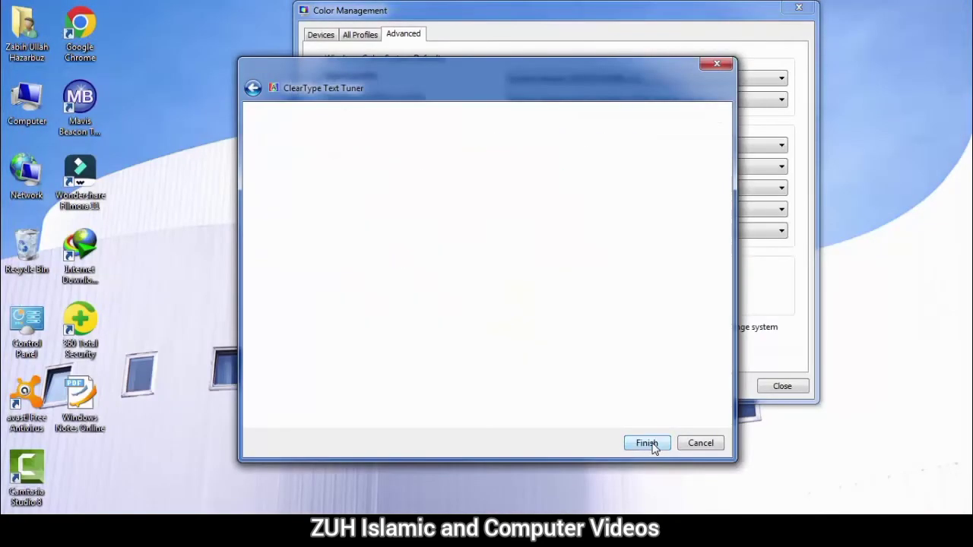
left_click(647, 443)
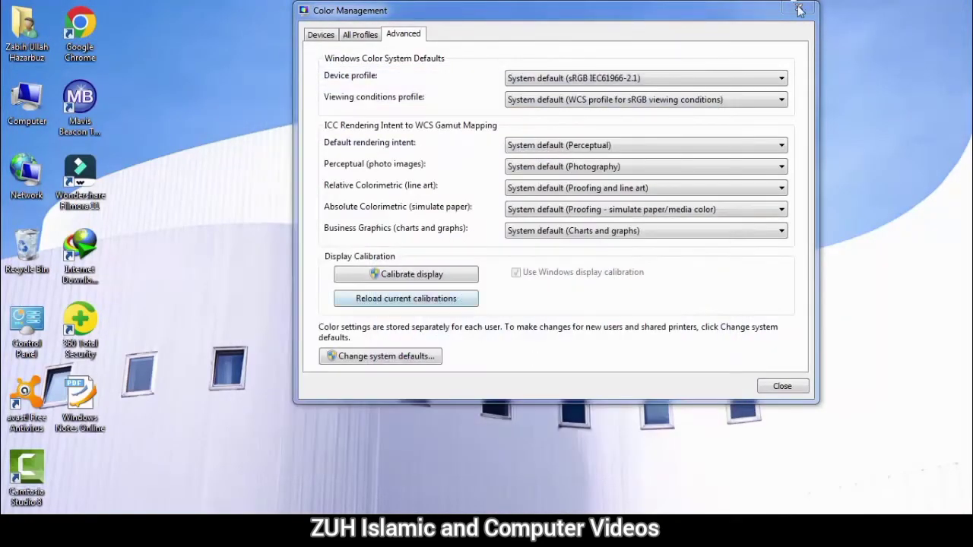
left_click(799, 10)
key("super")
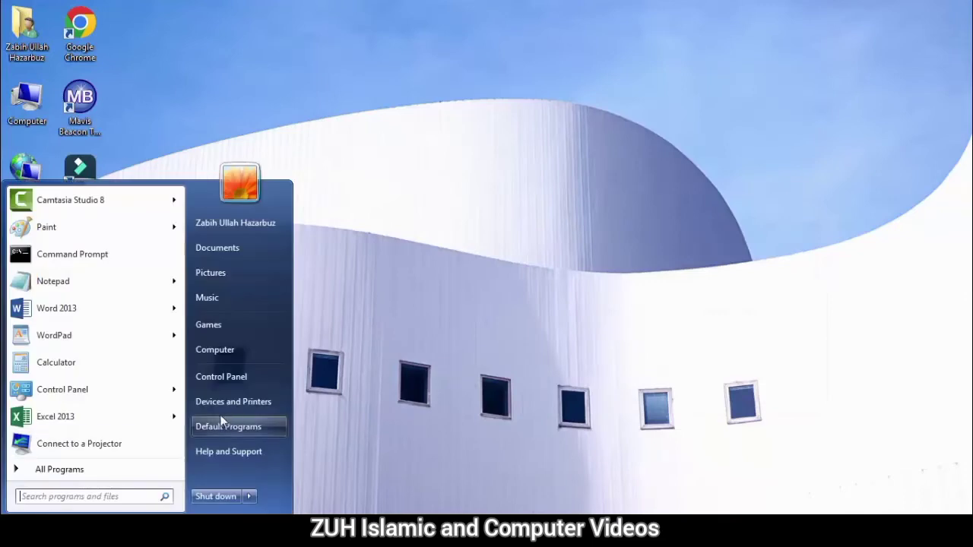
Step: Open Credential Manager from Control Panel's All Control Panel Items
left_click(242, 380)
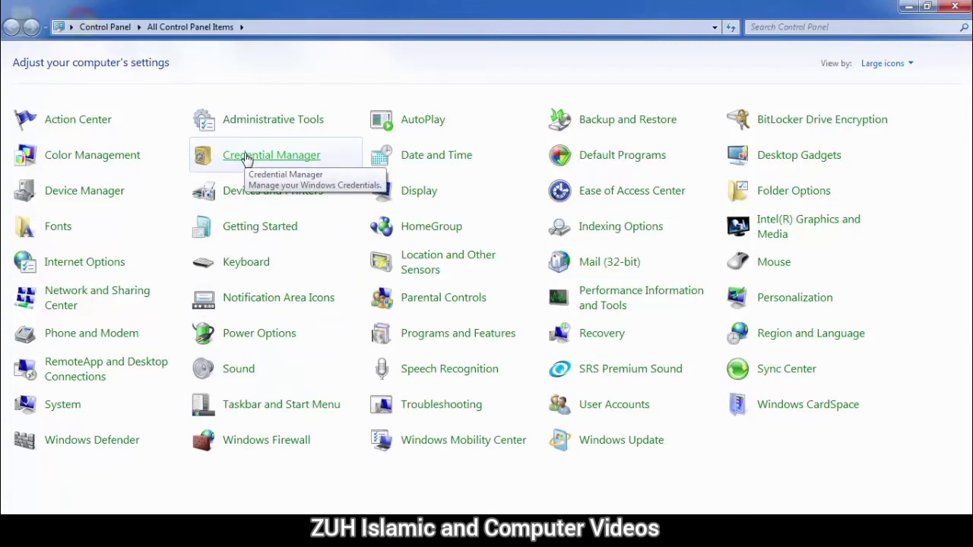
left_click(247, 156)
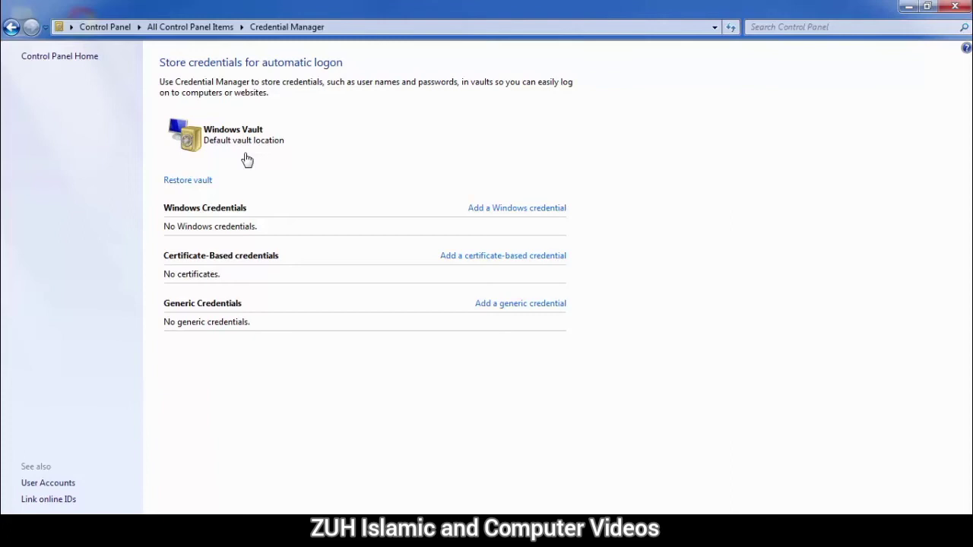
left_click(523, 210)
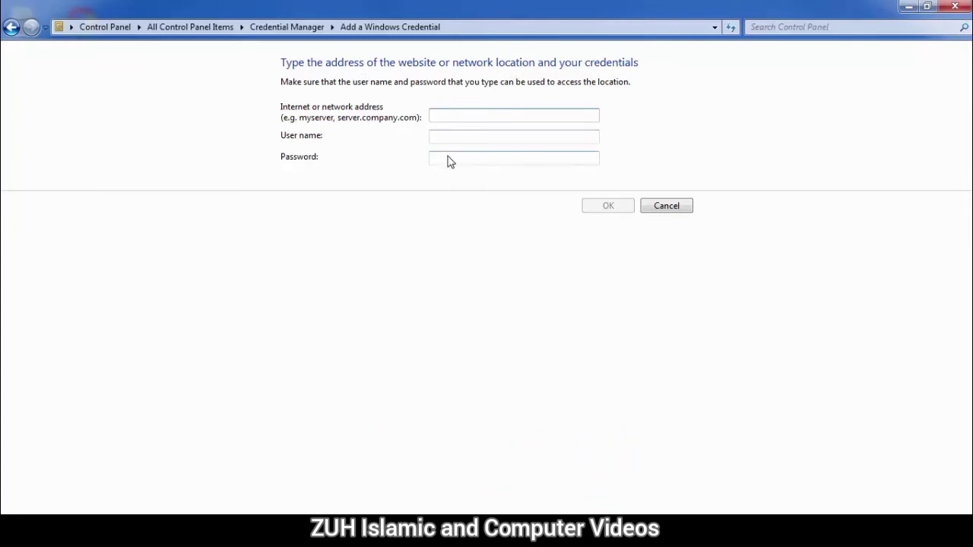
type("khanabc")
key("BackSpace")
key("BackSpace")
key("BackSpace")
key("BackSpace")
key("BackSpace")
key("BackSpace")
key("BackSpace")
type("www.khanabc.com")
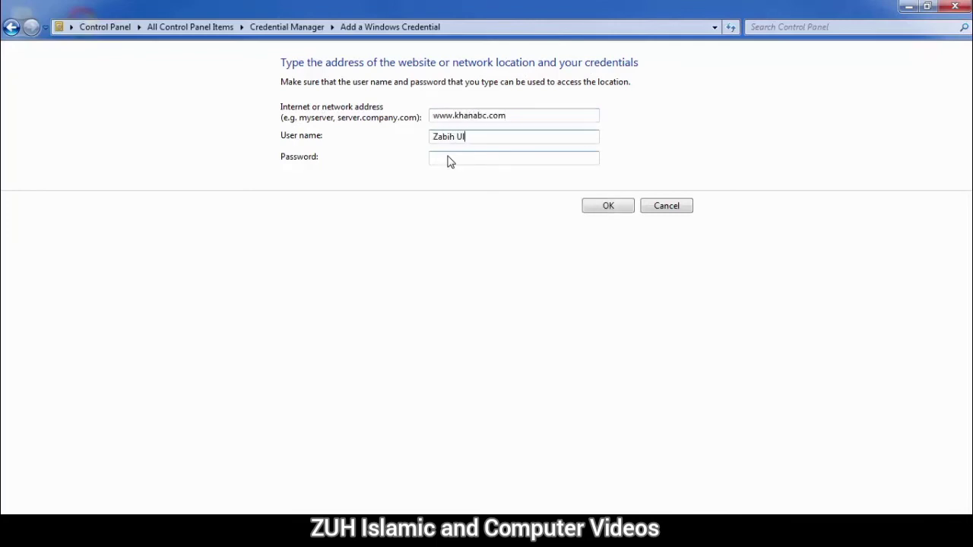
key("Tab")
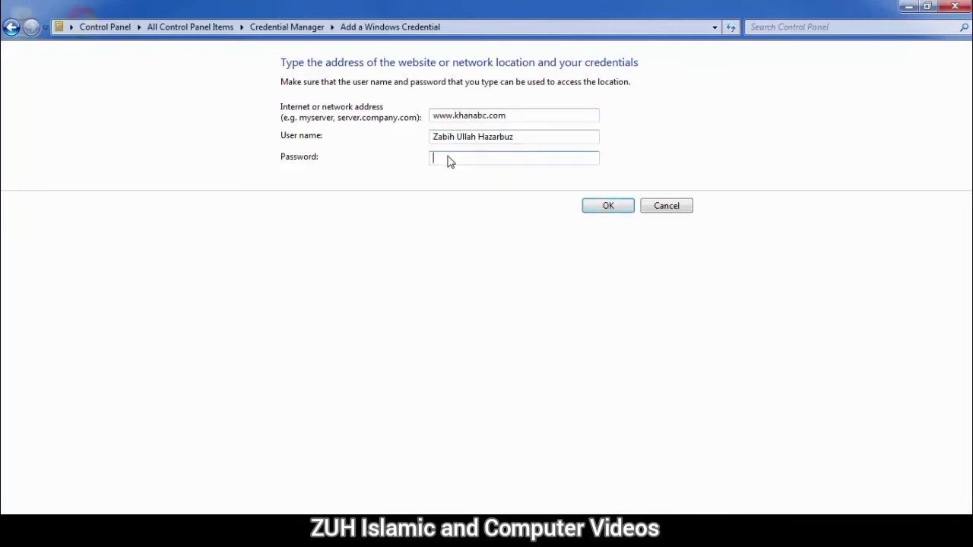
type("12345678")
left_click(608, 206)
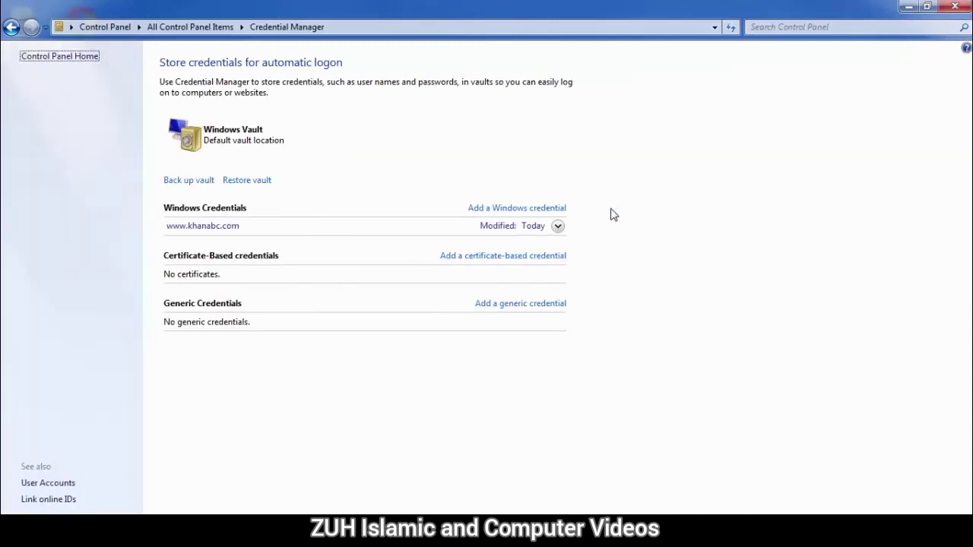
Step: Cancel adding a certificate-based credential and open the 'What is Credential Manager?' help topic
left_click(477, 257)
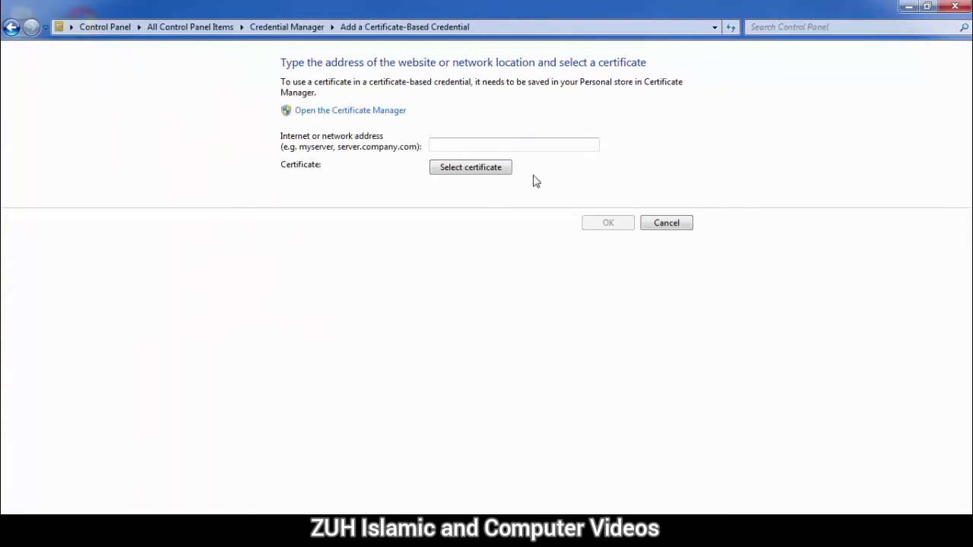
left_click(660, 221)
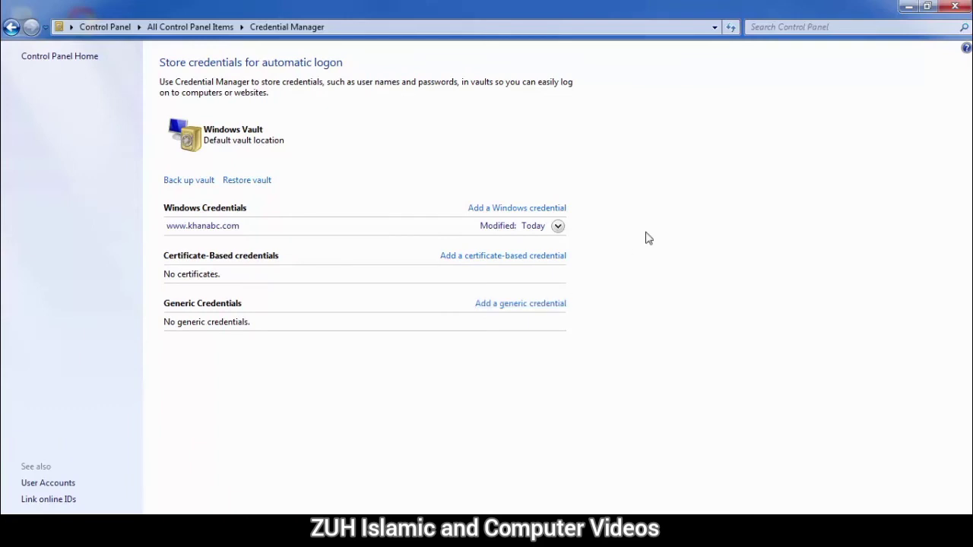
key("F1")
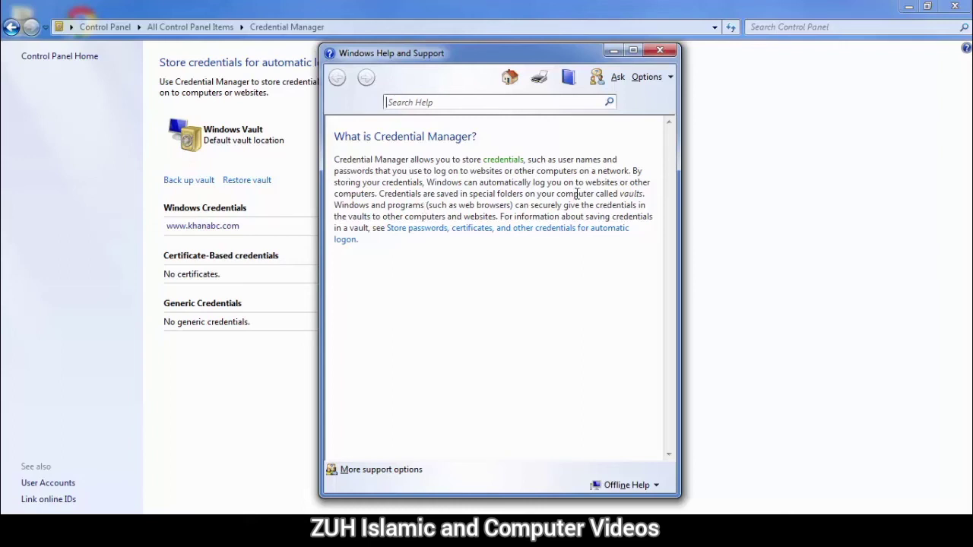
Step: Read the Store passwords help topic and open User Accounts from its instructions
double_click(632, 193)
left_click(410, 230)
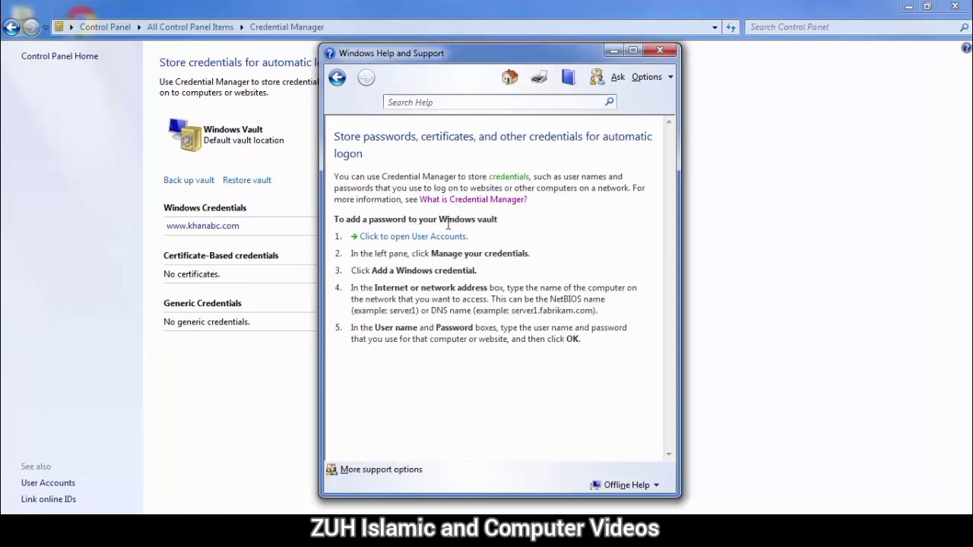
left_click(414, 238)
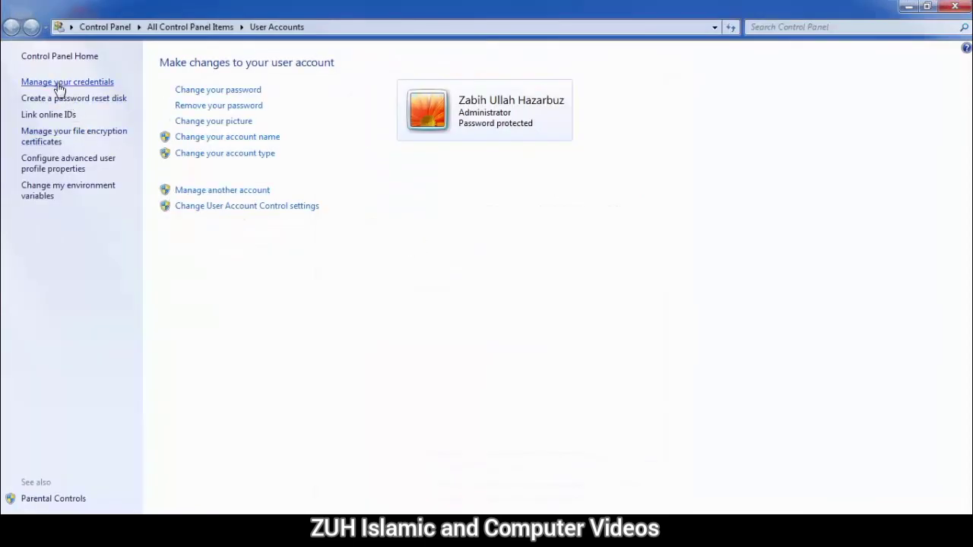
Step: Close User Accounts and Windows Help, returning to All Control Panel Items
left_click(954, 7)
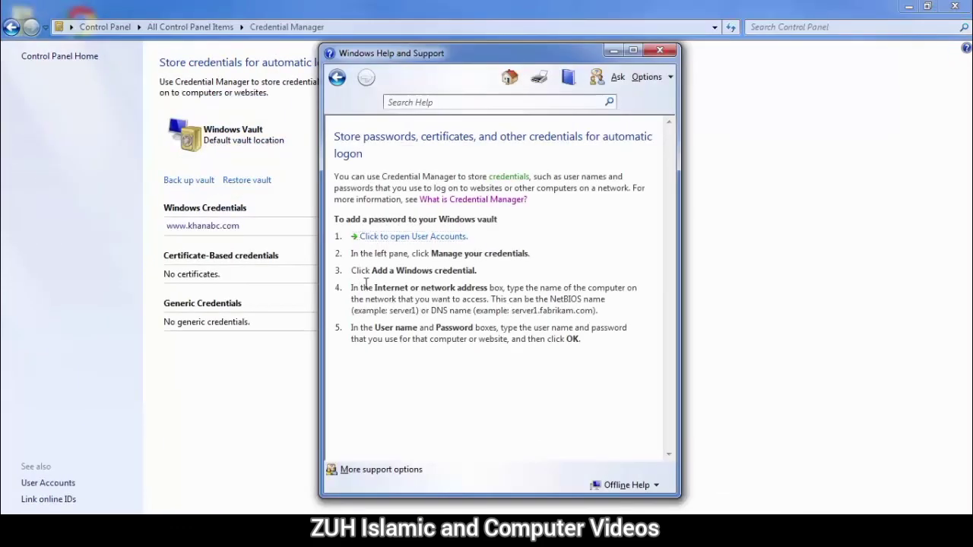
left_click(660, 50)
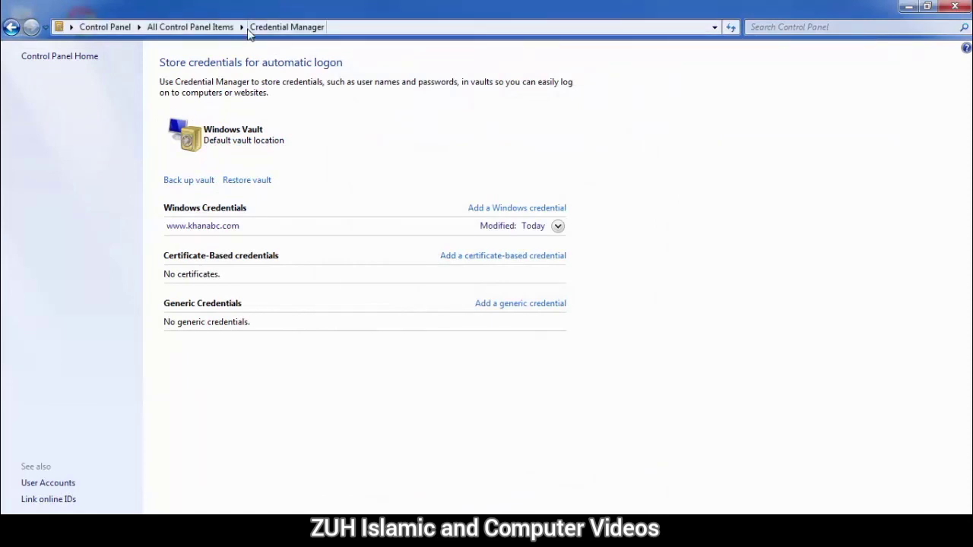
left_click(207, 27)
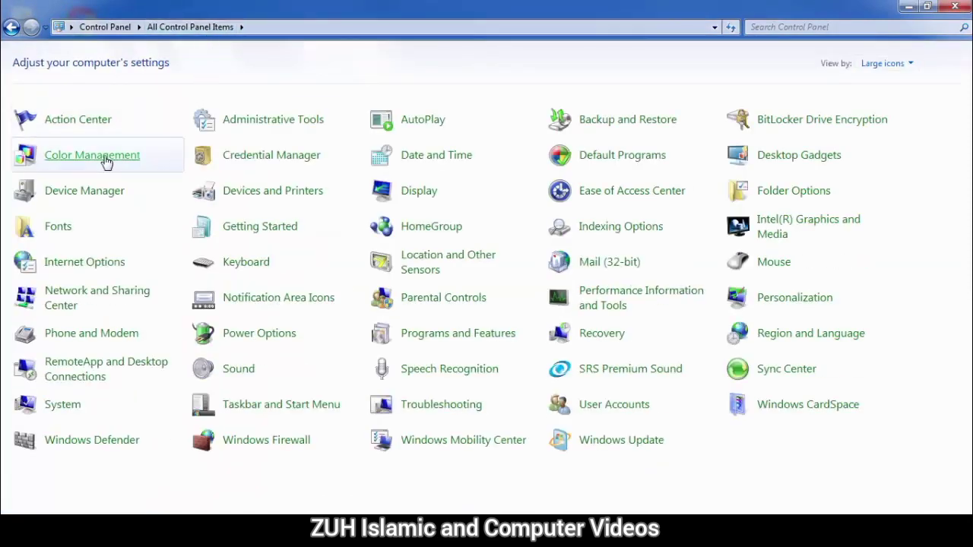